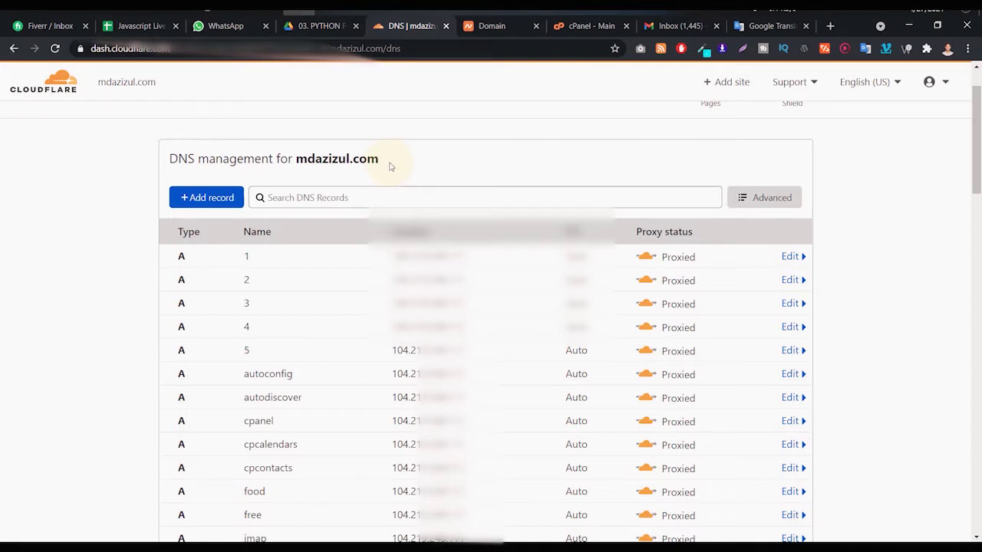
# Copy the shared IP address 198.54.126.100 from the hosting account's general information in cPanel
pyautogui.click(485, 27)
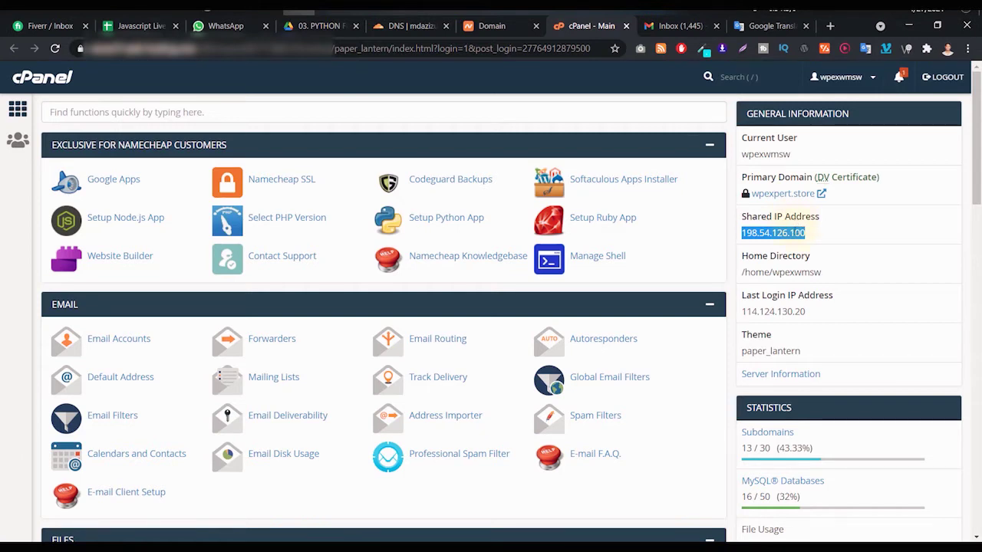
pyautogui.rightClick(802, 232)
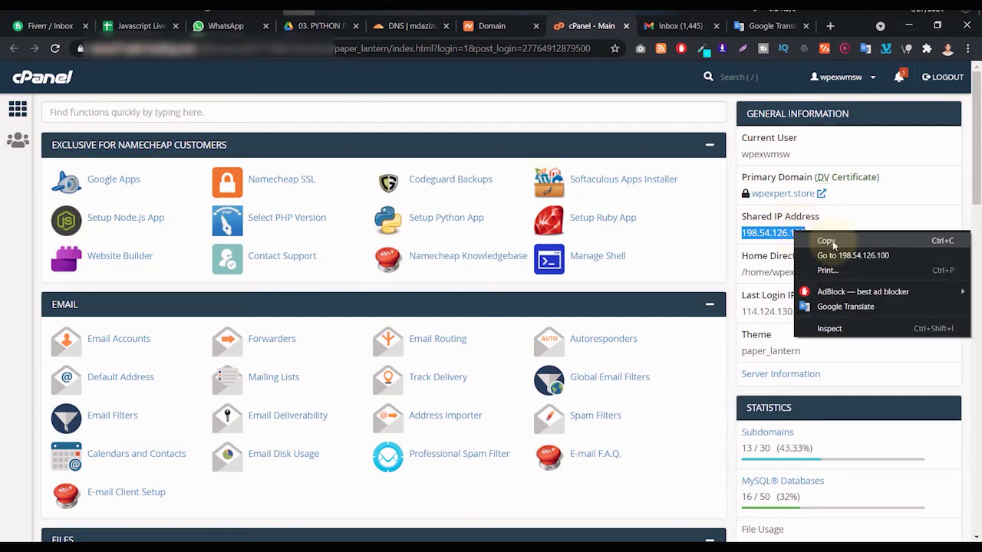
pyautogui.click(830, 240)
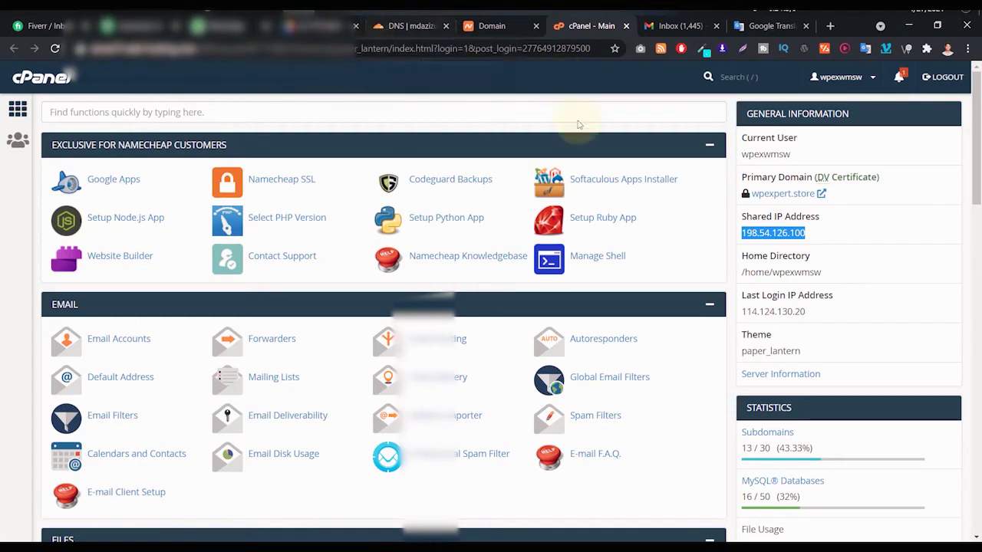
# Switch to Cloudflare's DNS management page and open the account home with its site list in a separate tab
pyautogui.click(405, 26)
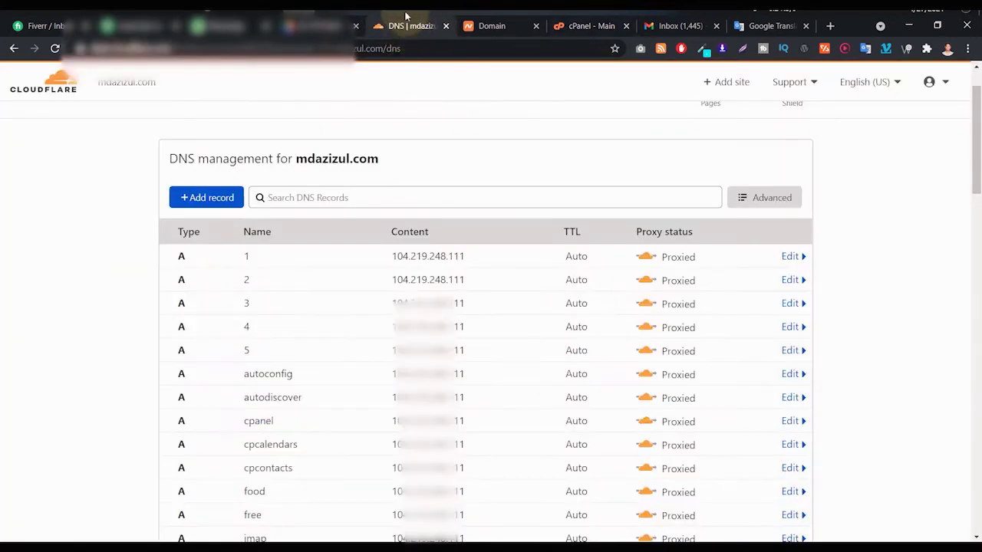
pyautogui.scroll(1, 338, 153)
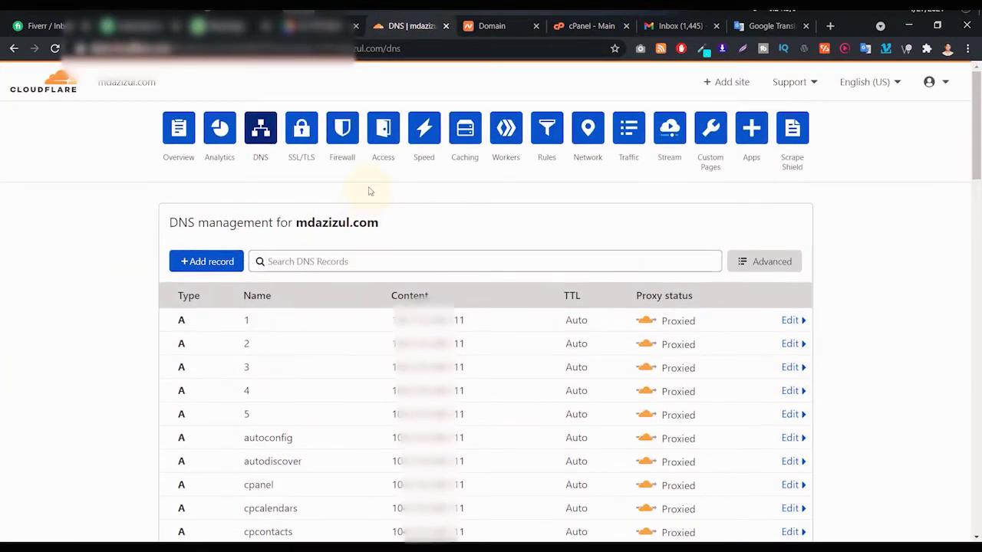
pyautogui.rightClick(63, 91)
pyautogui.click(119, 98)
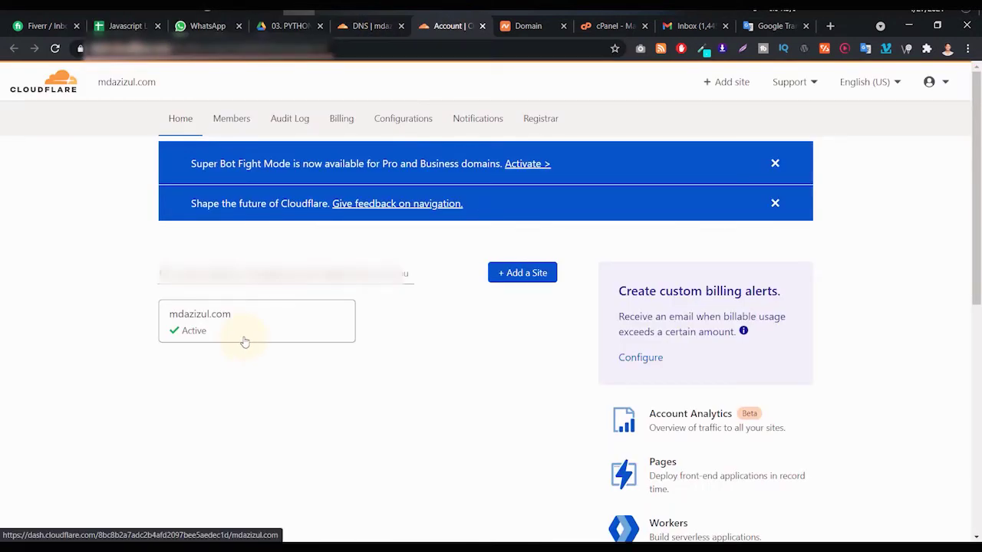
# Return to the site's DNS records and open the root domain's A record to examine its IPv4 address, leaving without saving
pyautogui.click(372, 30)
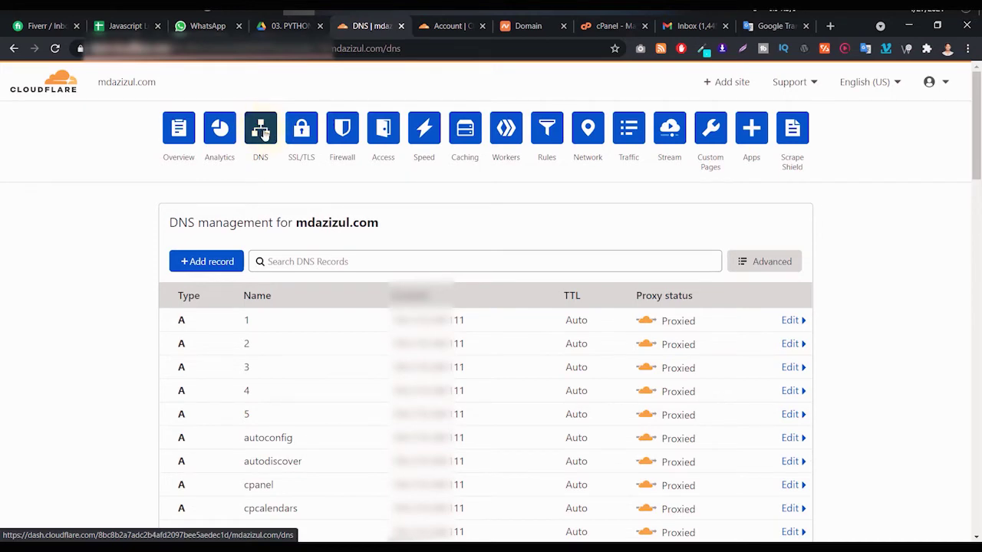
pyautogui.scroll(-8, 798, 253)
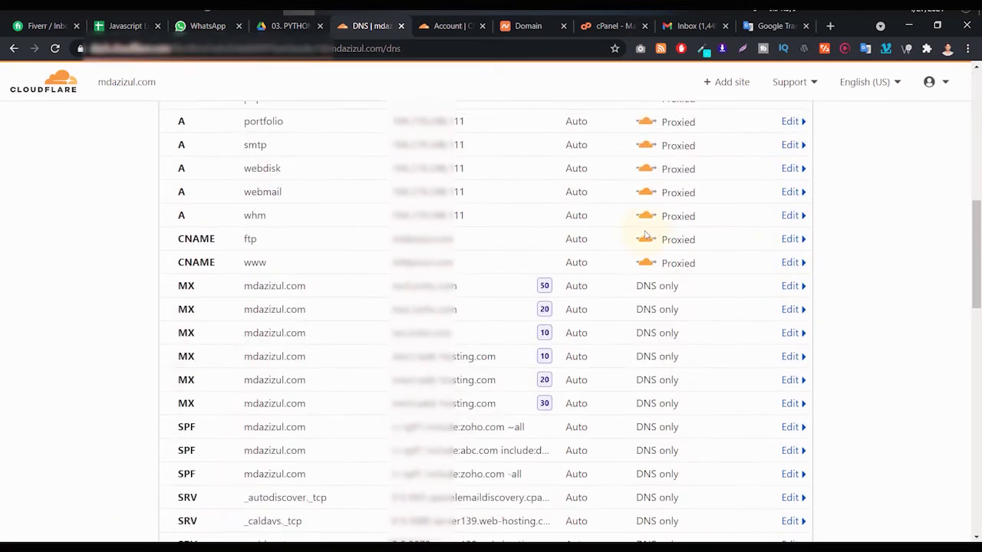
pyautogui.scroll(8, 636, 307)
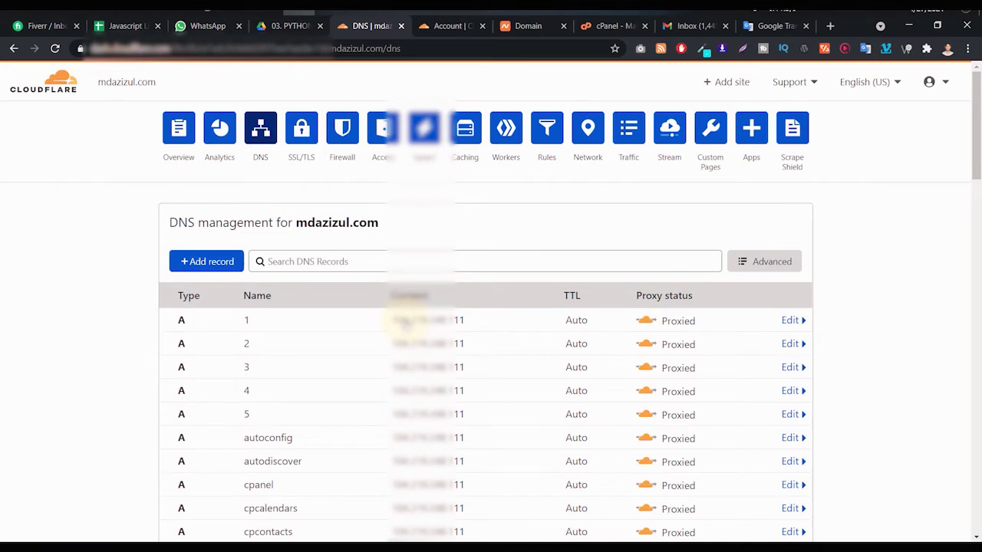
pyautogui.scroll(-3, 405, 318)
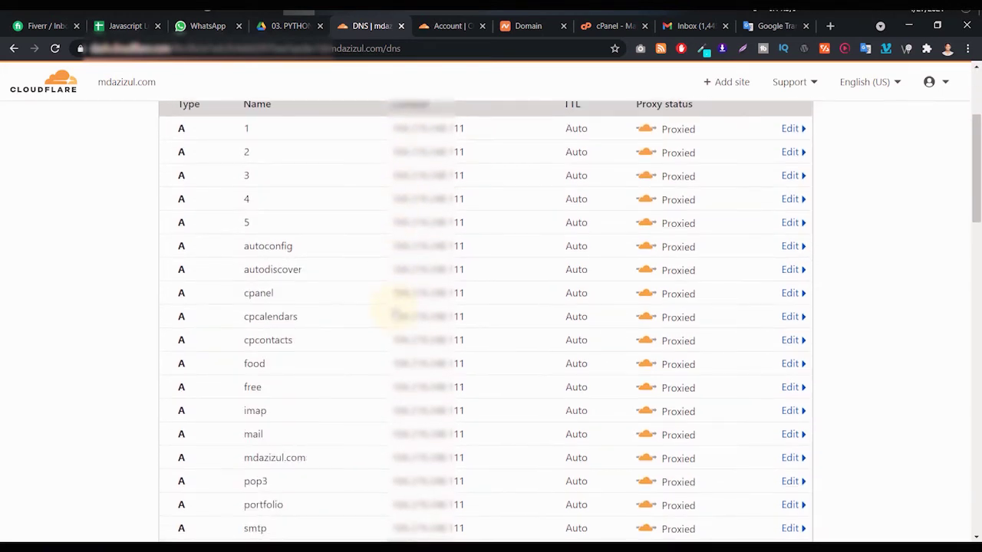
pyautogui.scroll(-1, 391, 345)
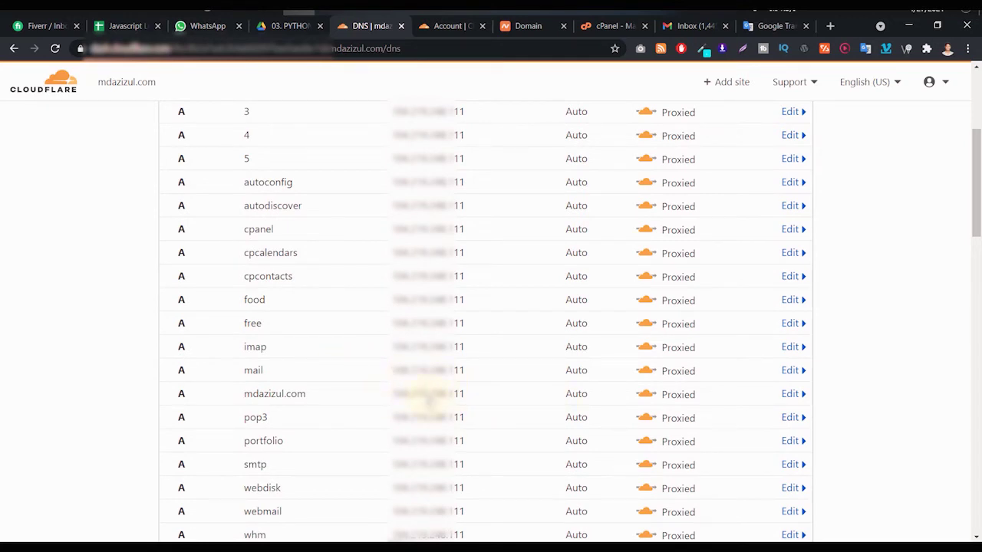
pyautogui.click(790, 394)
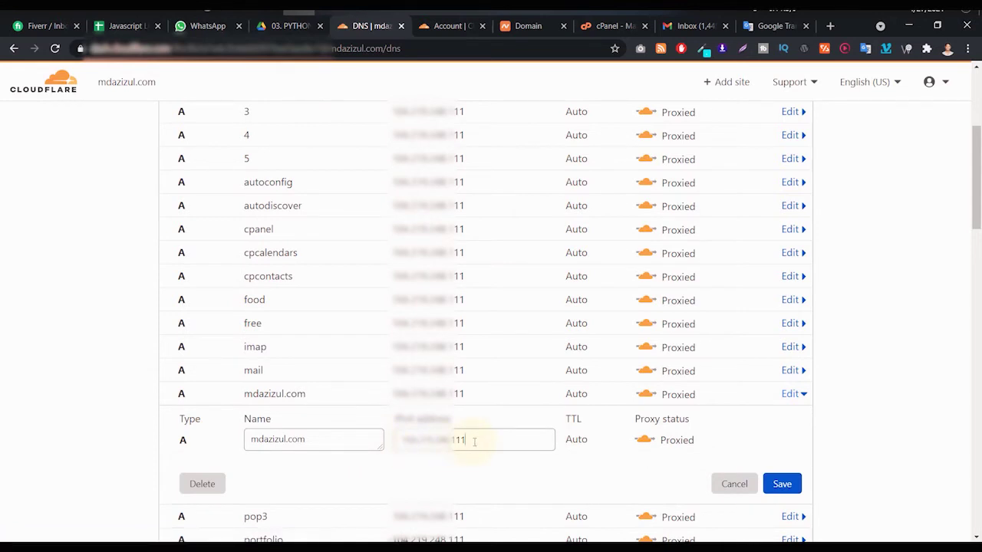
pyautogui.tripleClick(474, 442)
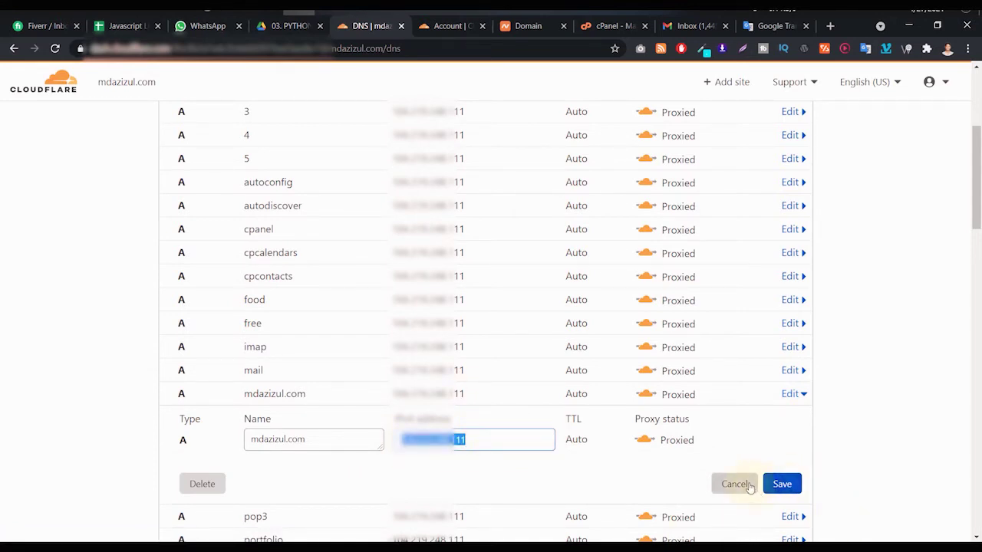
pyautogui.press('Right')
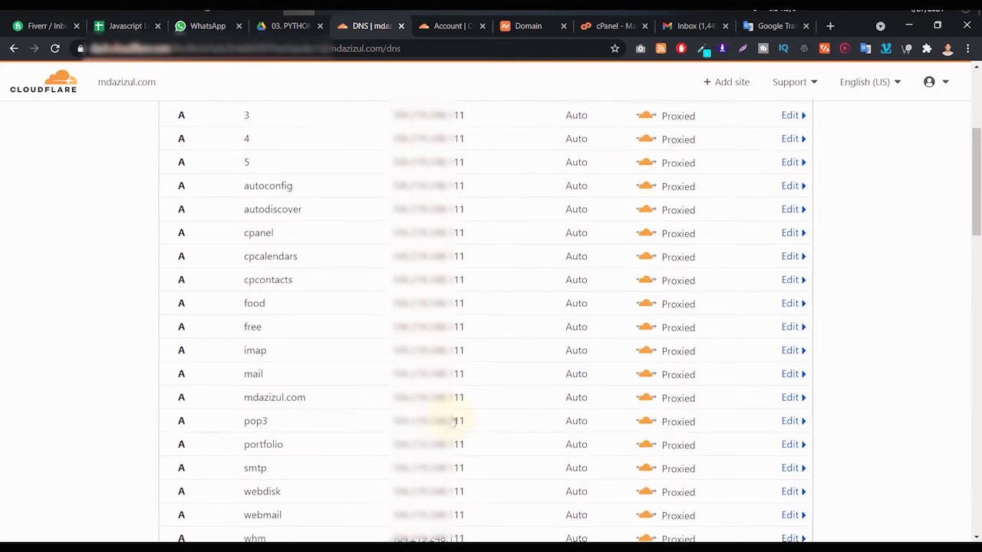
# Examine the names and IP addresses of the site's A records and the CNAME and MX entries below them
pyautogui.scroll(3, 455, 421)
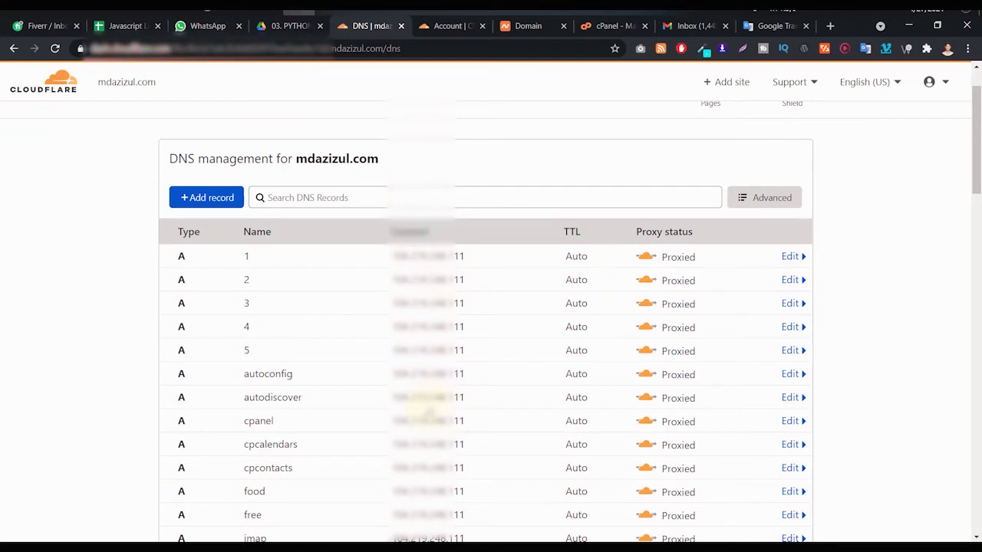
pyautogui.scroll(-1, 438, 269)
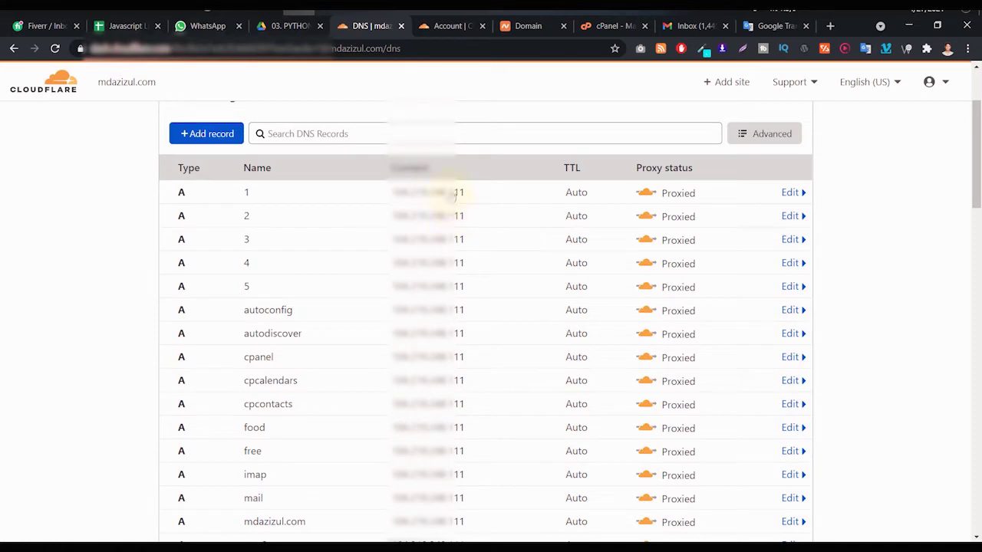
pyautogui.scroll(-3, 454, 195)
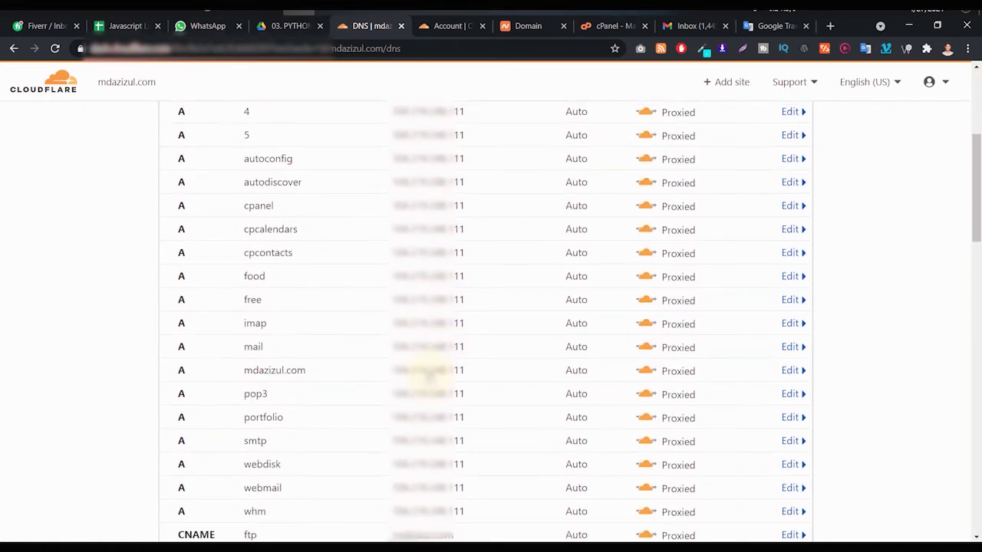
pyautogui.scroll(-2, 427, 376)
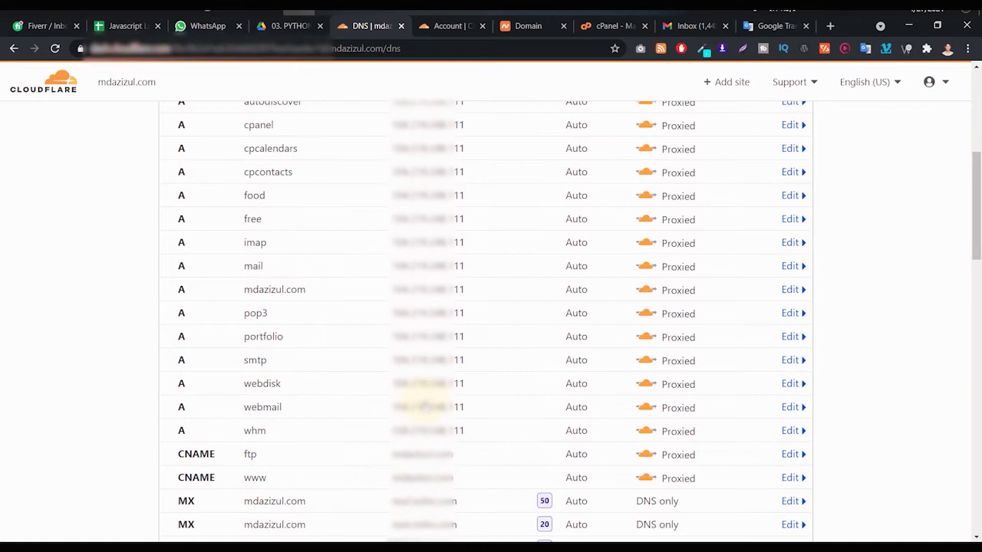
pyautogui.scroll(1, 424, 407)
pyautogui.scroll(5, 269, 399)
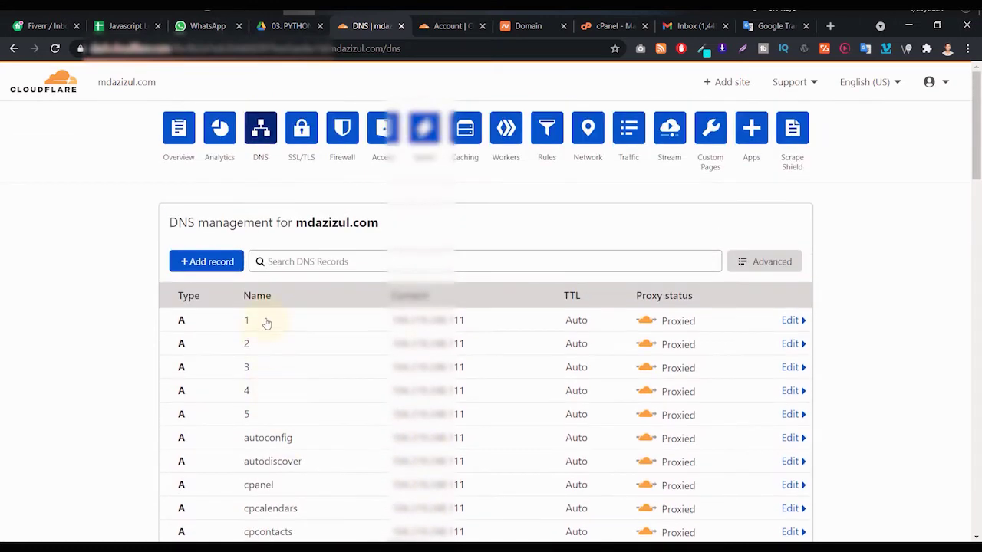
pyautogui.scroll(-2, 247, 296)
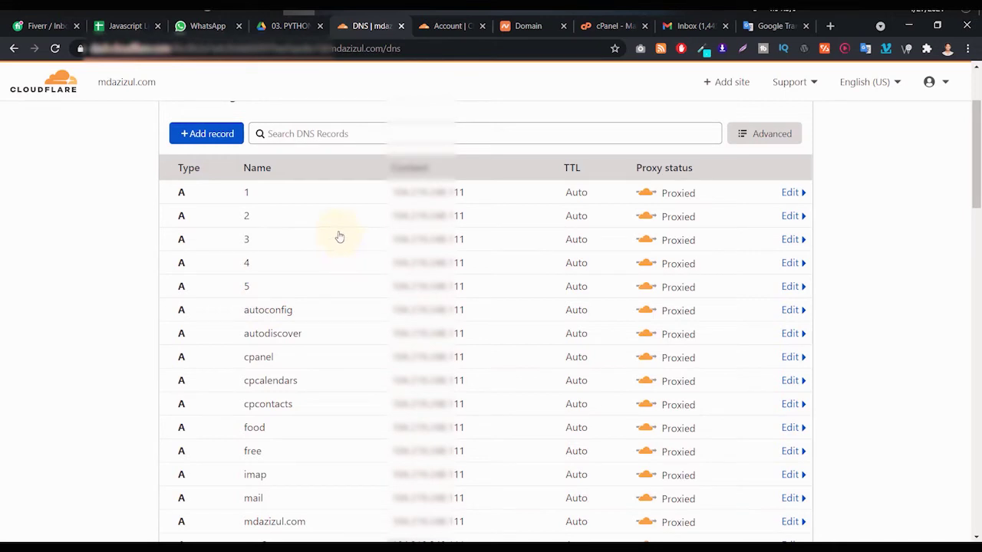
pyautogui.scroll(1, 337, 240)
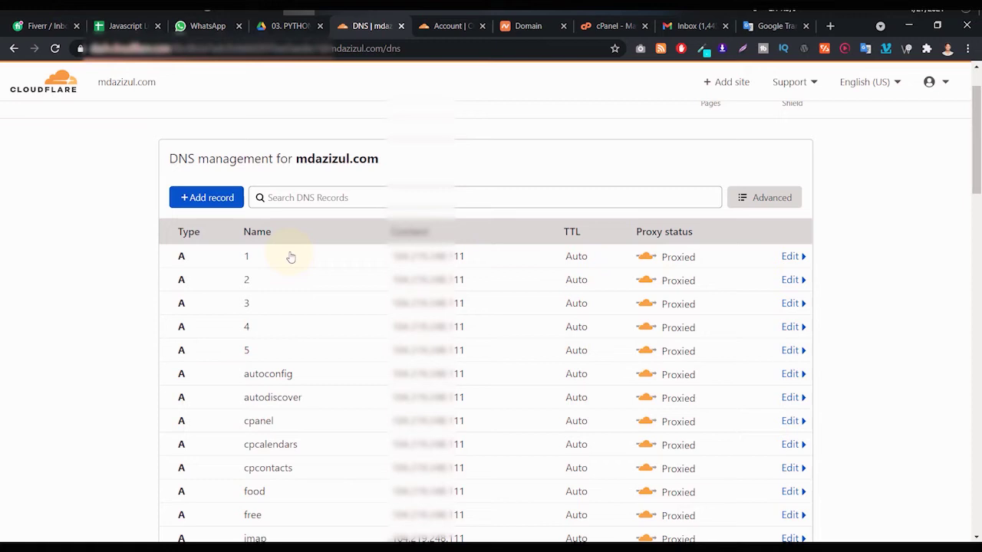
pyautogui.scroll(-2, 291, 257)
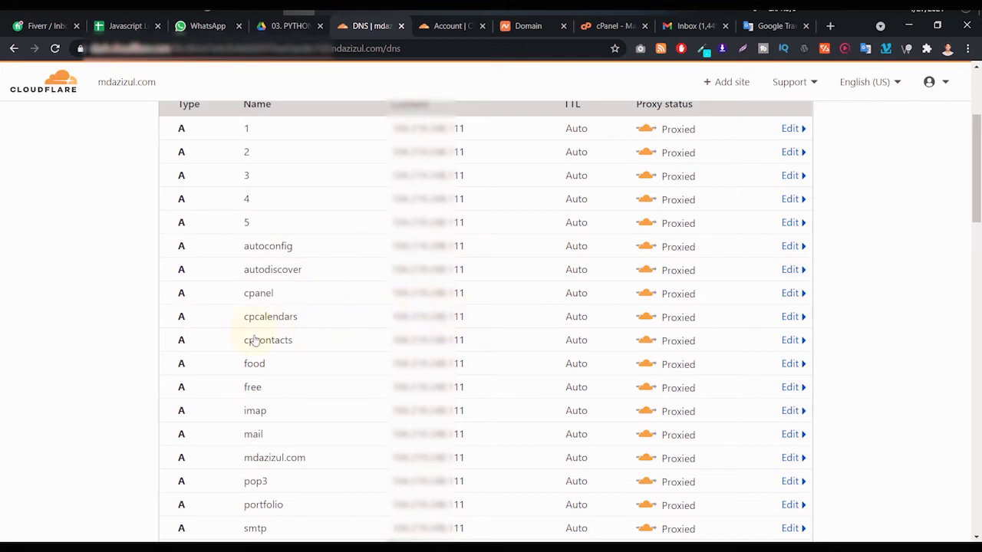
pyautogui.scroll(-1, 248, 277)
pyautogui.scroll(-2, 248, 189)
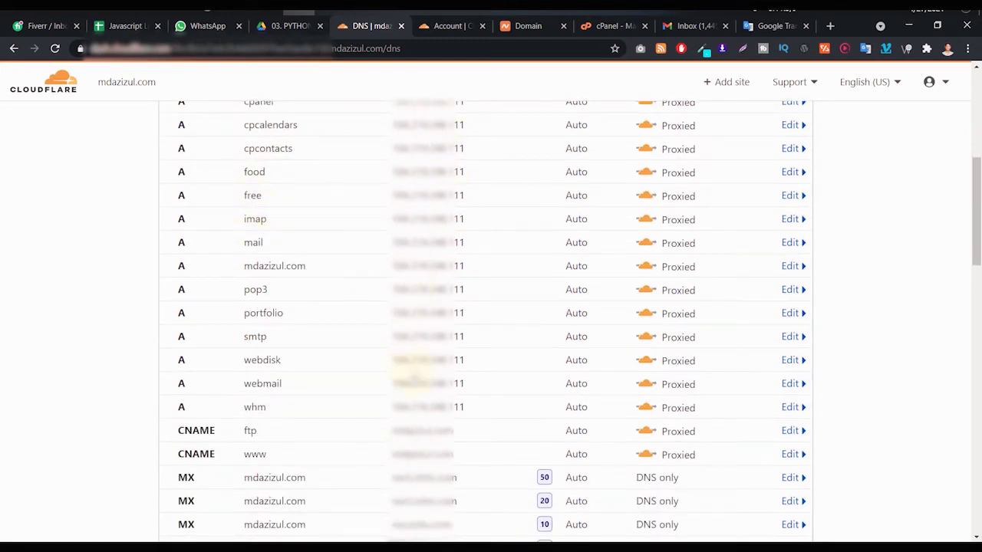
pyautogui.scroll(2, 418, 375)
pyautogui.scroll(3, 418, 372)
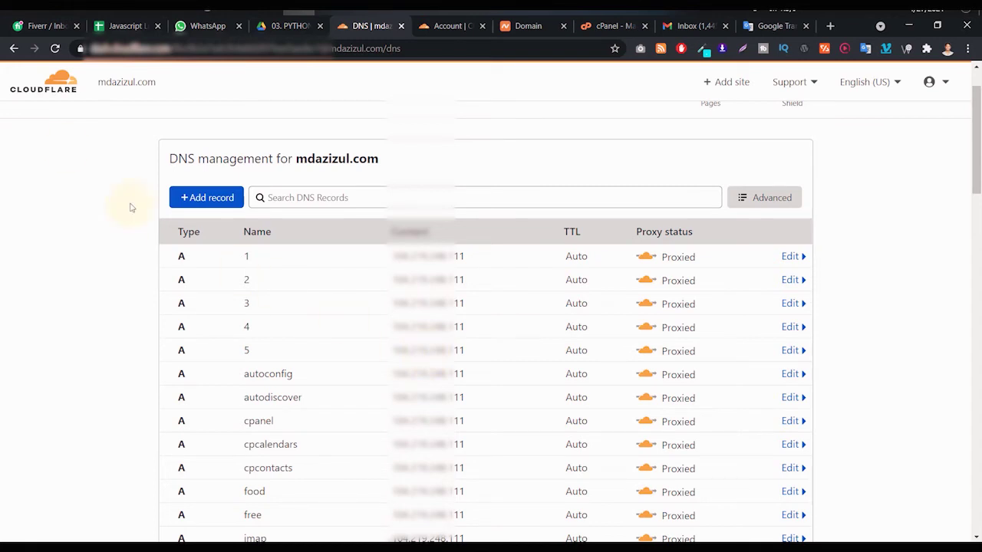
# Switch to the domain's Namecheap page and examine the available nameserver types, keeping the custom DNS selection
pyautogui.click(81, 49)
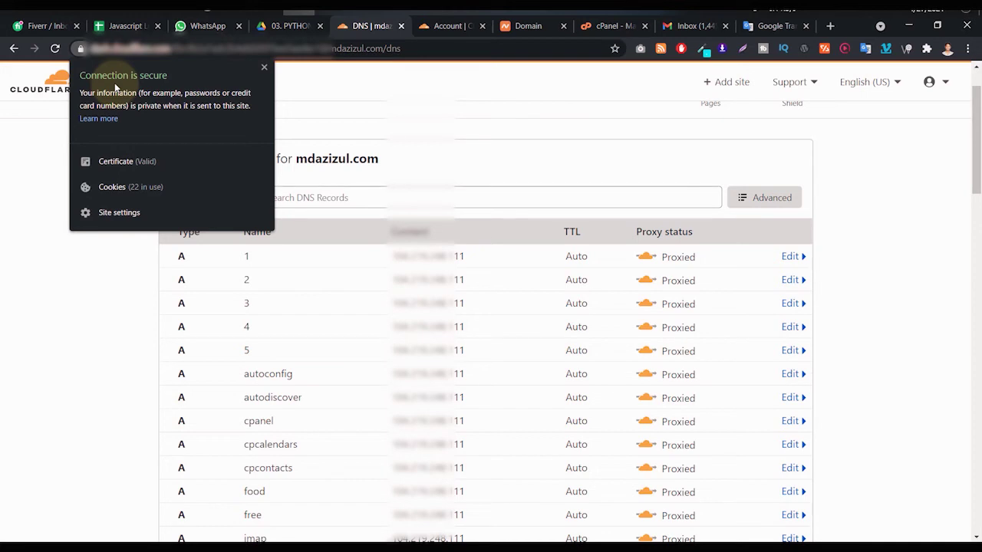
pyautogui.click(543, 29)
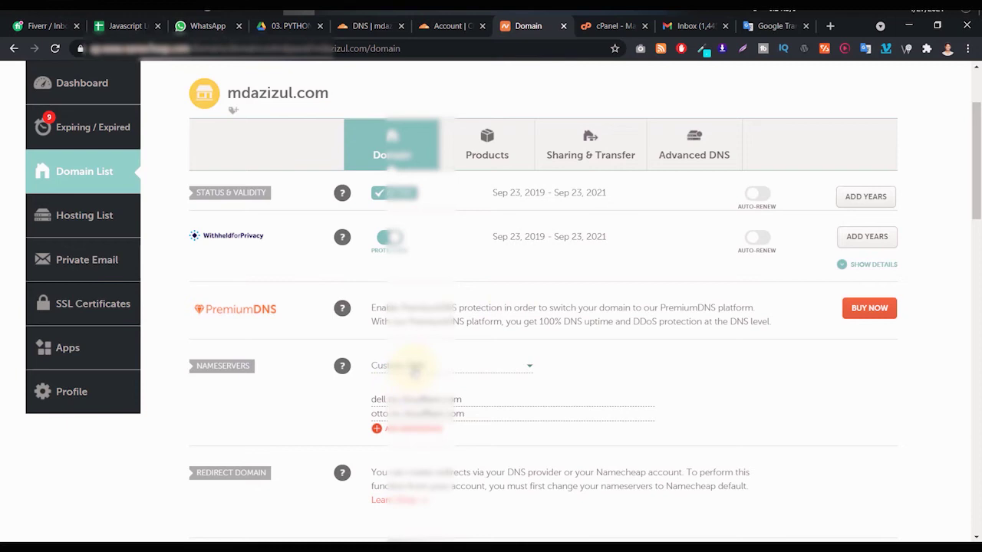
pyautogui.click(411, 368)
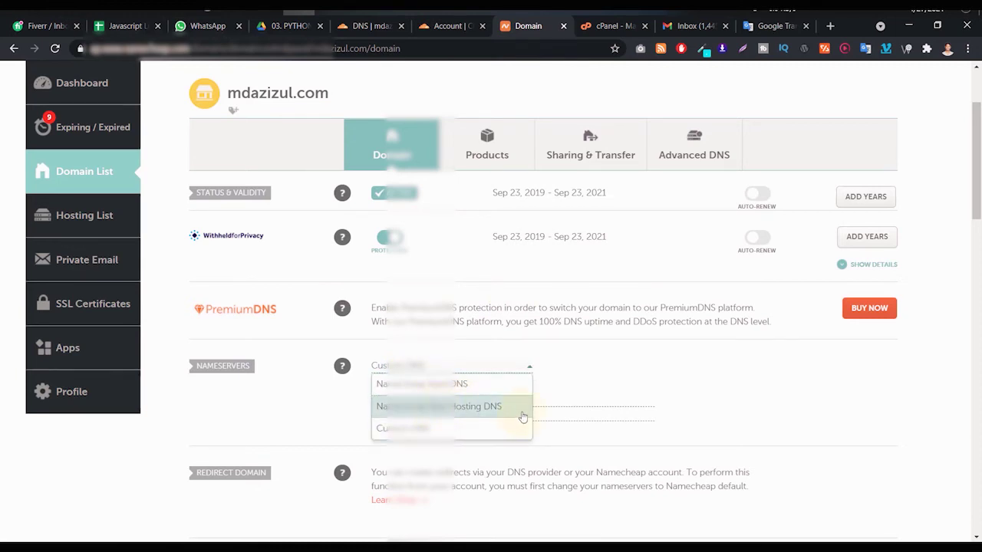
pyautogui.click(600, 391)
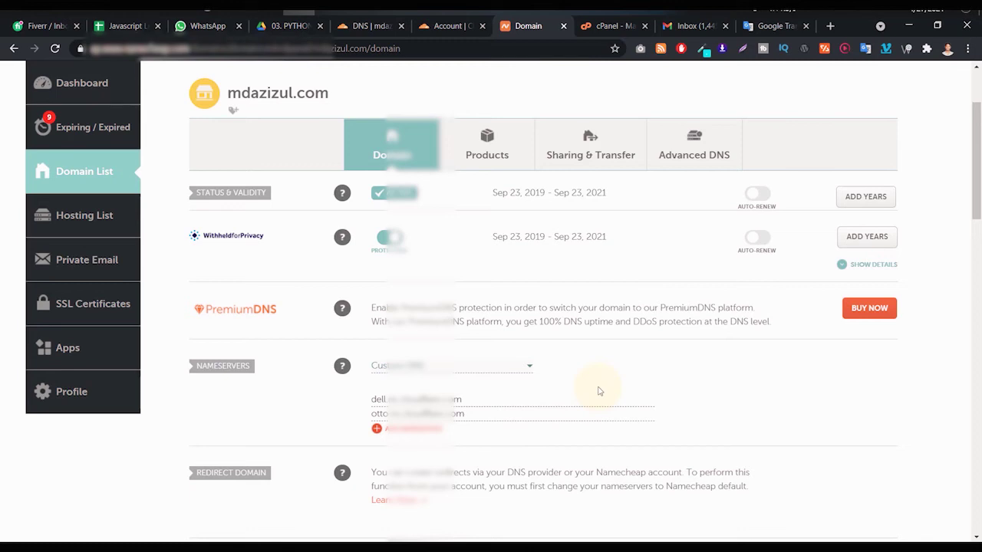
pyautogui.click(500, 371)
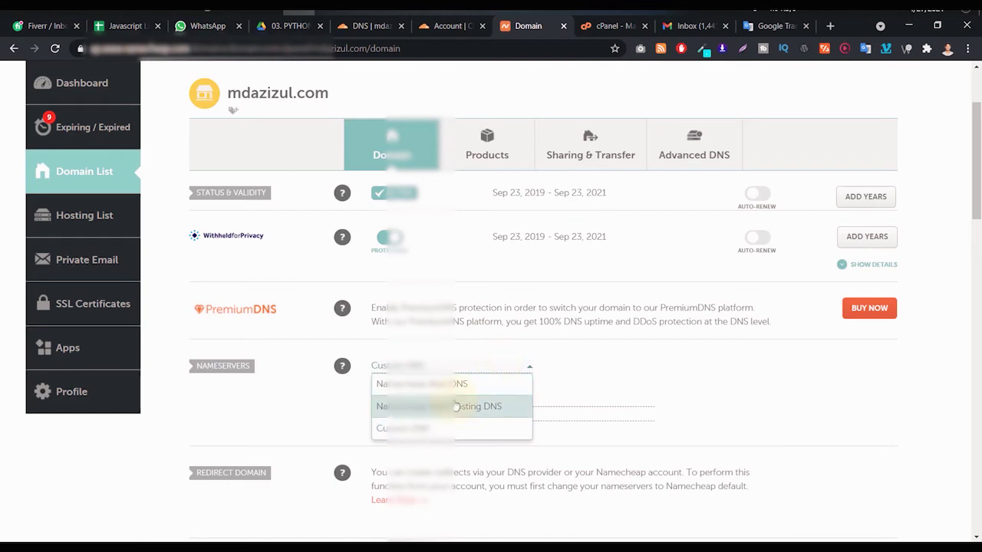
pyautogui.click(601, 379)
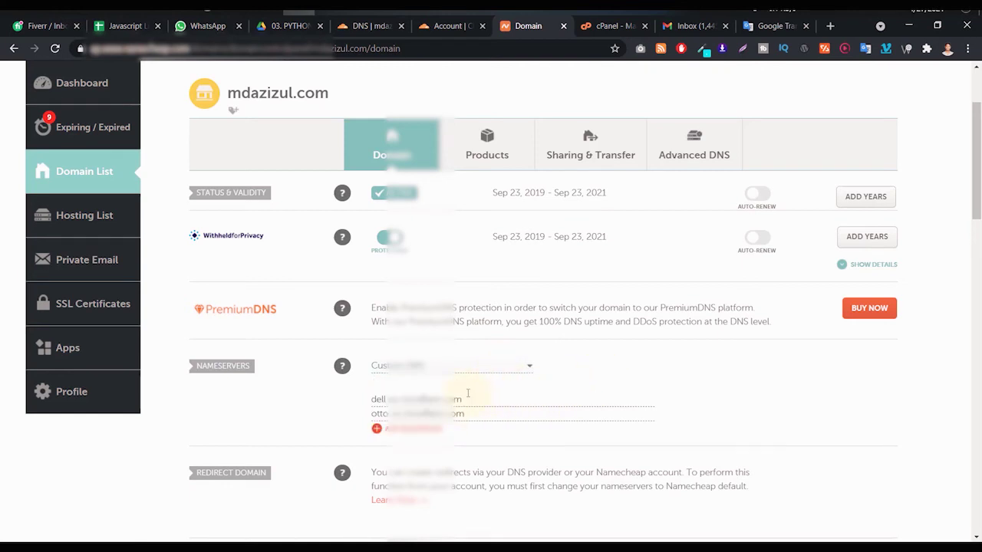